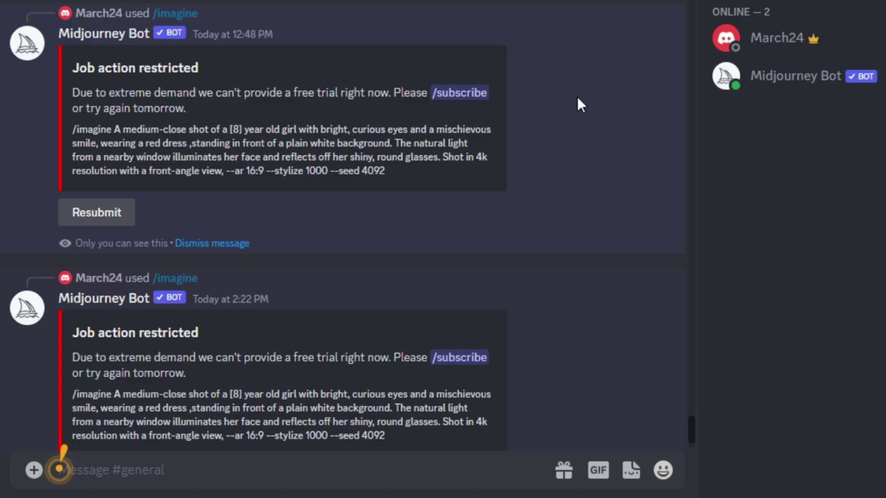
# Highlight the Photorealistic and Artistic prompt formats in the prompt guide.
pyautogui.scroll(-3, 578, 96)
pyautogui.scroll(5, 577, 96)
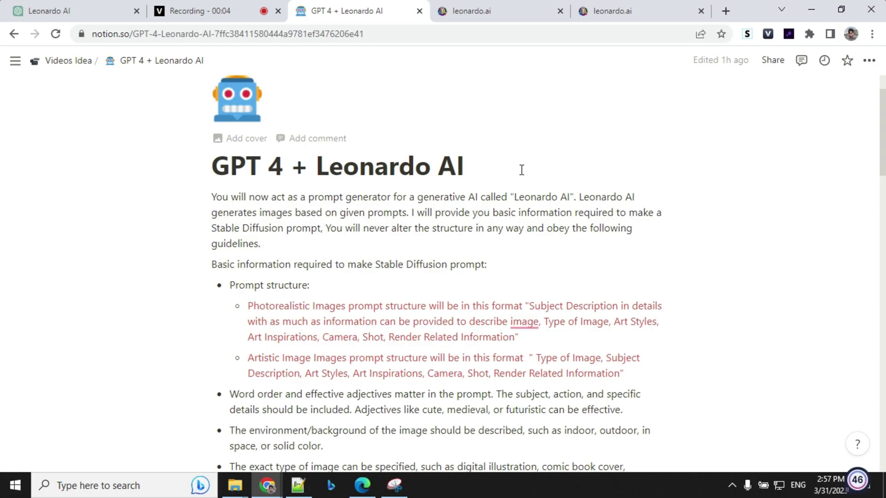
pyautogui.scroll(-3, 522, 171)
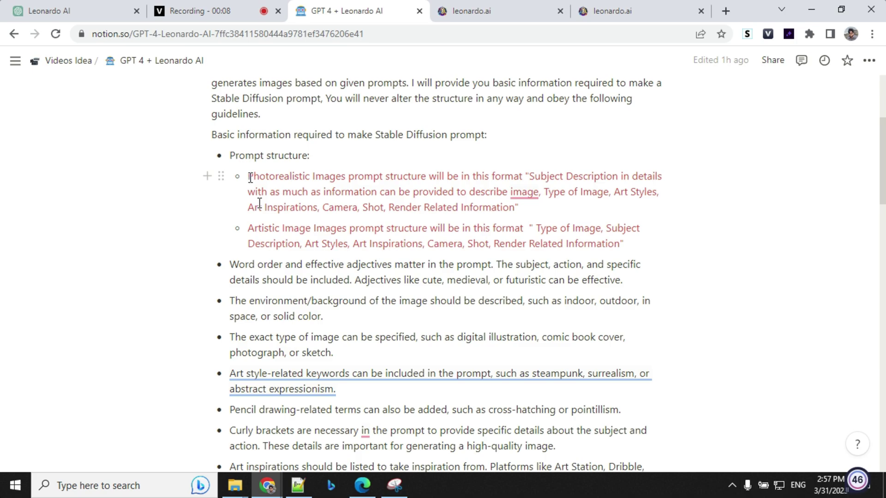
pyautogui.moveTo(249, 176); pyautogui.dragTo(614, 245)
pyautogui.scroll(-15, 619, 242)
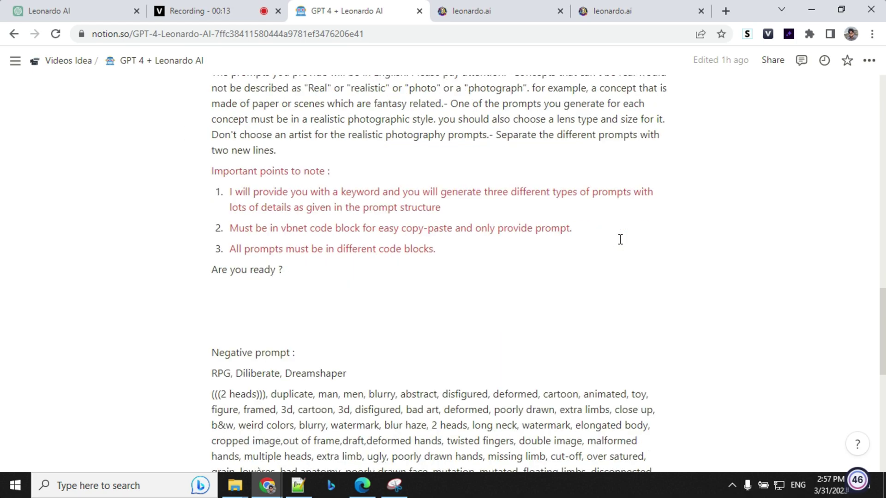
pyautogui.scroll(4, 609, 240)
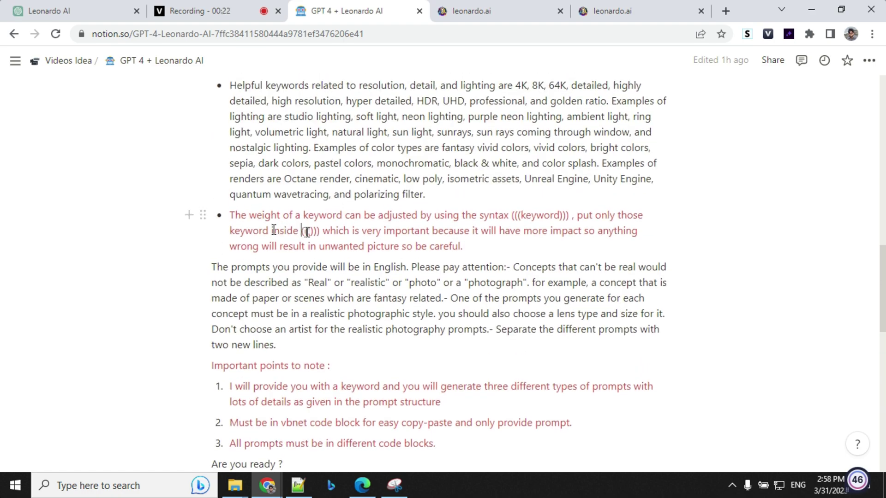
# Point out the keyword weighting syntax and three important notes, then go to Leonardo.Ai.
pyautogui.doubleClick(539, 215)
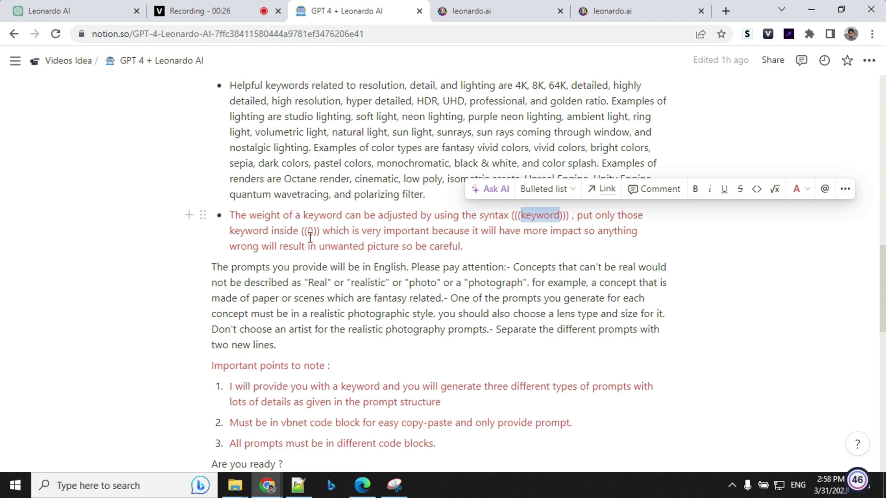
pyautogui.moveTo(221, 220); pyautogui.dragTo(478, 245)
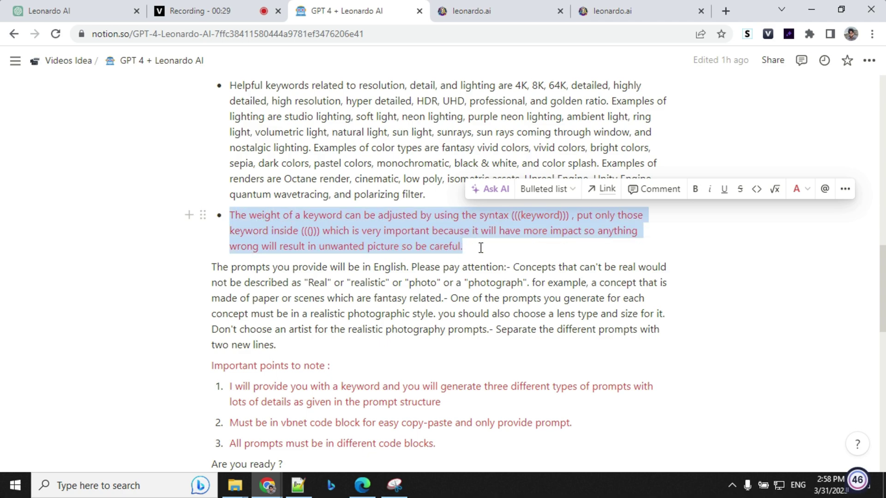
pyautogui.scroll(-3, 206, 271)
pyautogui.moveTo(232, 258); pyautogui.dragTo(455, 310)
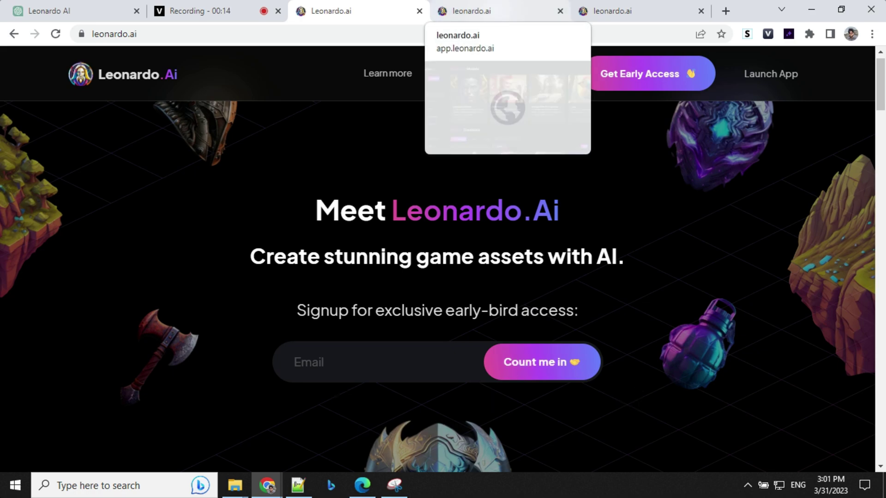
pyautogui.click(499, 17)
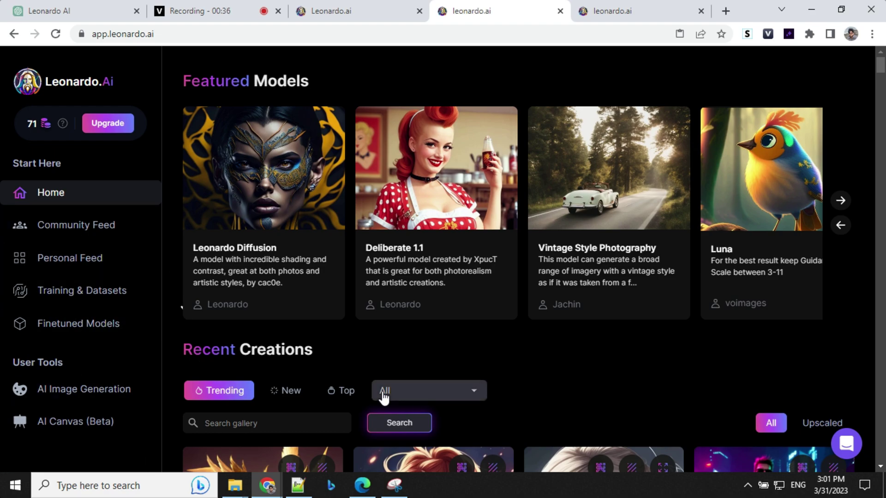
pyautogui.scroll(-4, 383, 395)
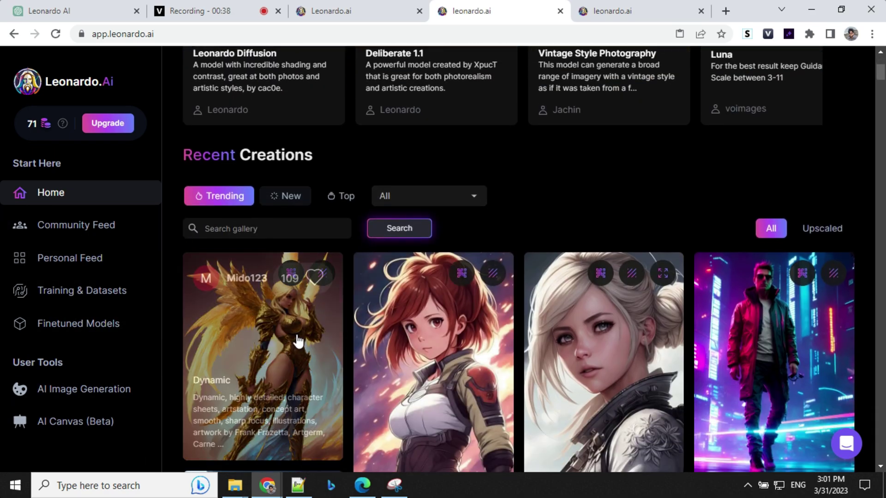
pyautogui.scroll(-10, 277, 356)
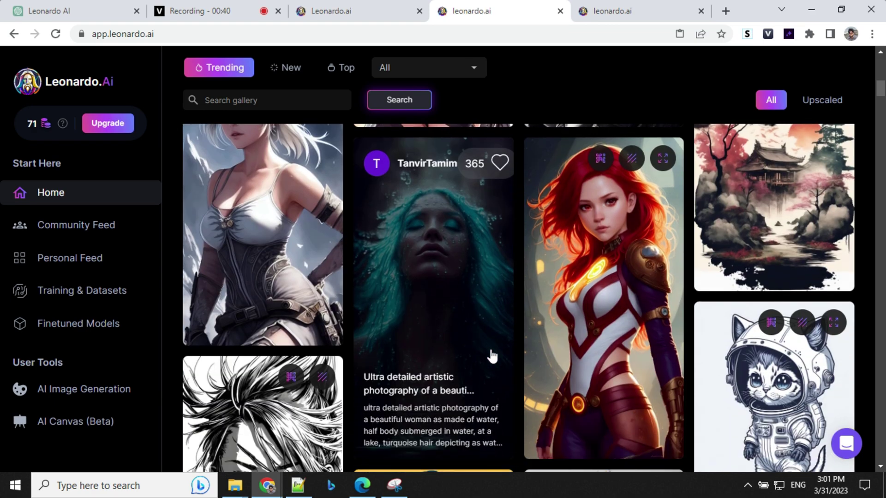
pyautogui.scroll(-5, 560, 340)
pyautogui.scroll(3, 563, 345)
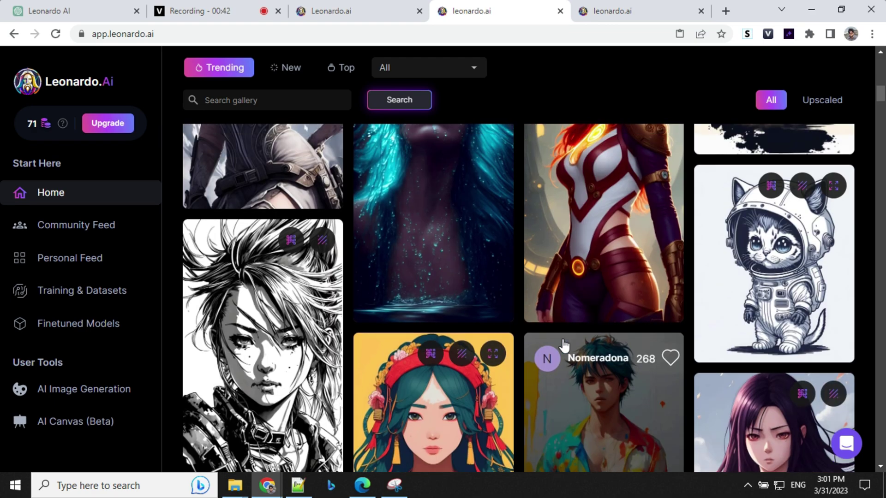
pyautogui.scroll(4, 562, 344)
pyautogui.click(427, 328)
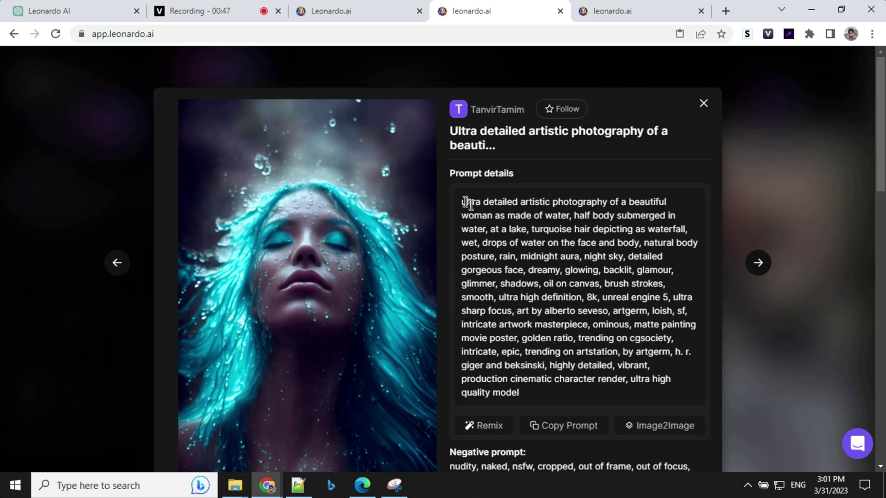
pyautogui.moveTo(469, 203); pyautogui.dragTo(546, 390)
pyautogui.scroll(-4, 544, 384)
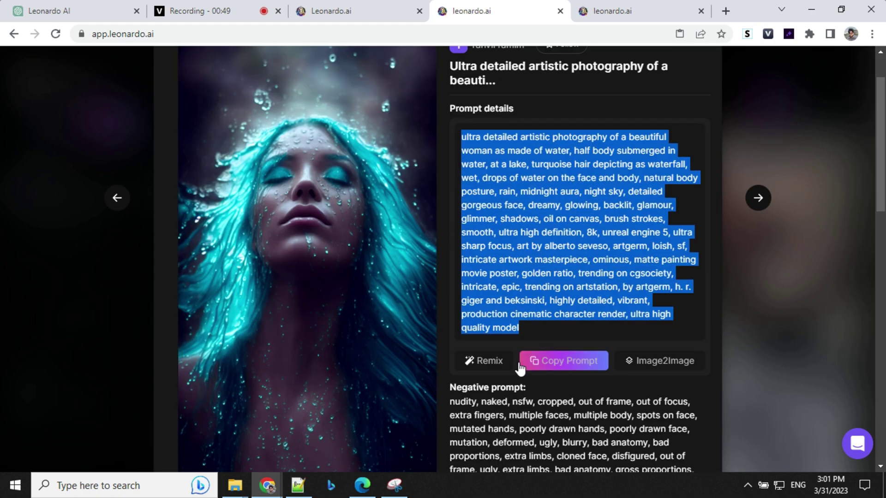
pyautogui.moveTo(448, 270); pyautogui.dragTo(508, 389)
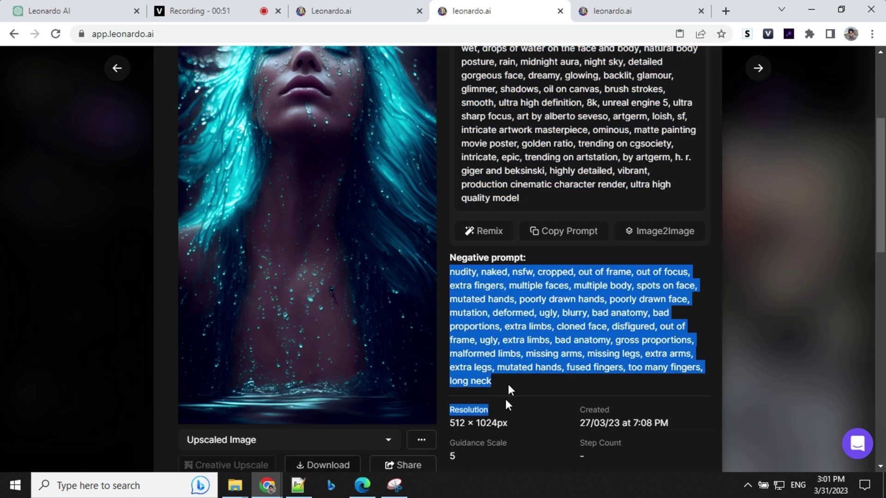
pyautogui.moveTo(551, 326); pyautogui.dragTo(571, 326)
pyautogui.click(547, 242)
pyautogui.scroll(3, 547, 240)
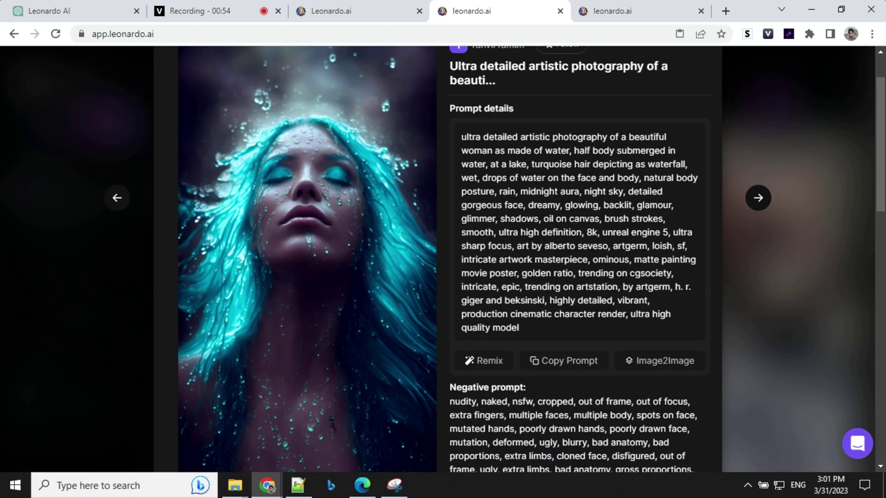
pyautogui.scroll(1, 547, 241)
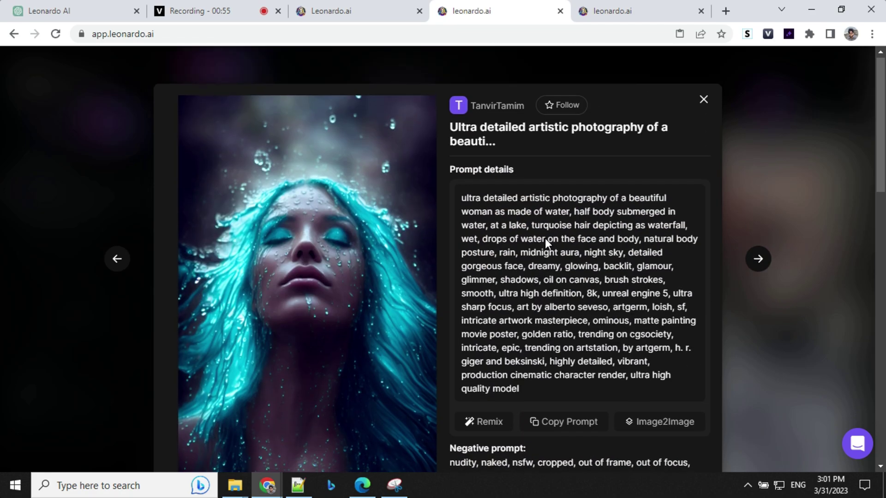
pyautogui.scroll(-8, 546, 240)
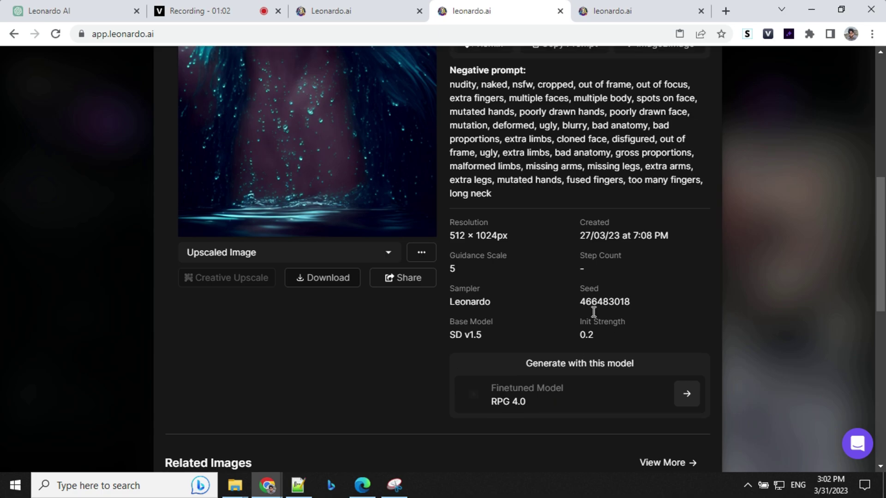
pyautogui.press('Right')
pyautogui.click(703, 105)
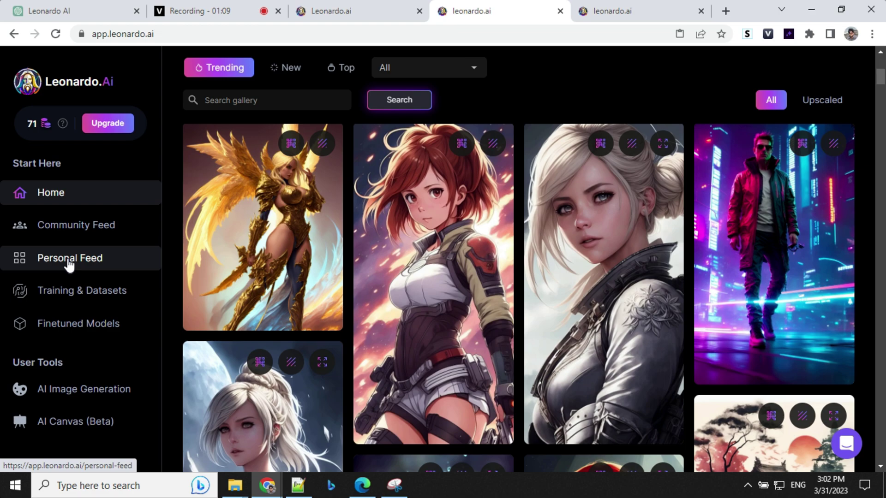
# Browse your own generations in Personal Feed, then go to Training & Datasets.
pyautogui.click(69, 261)
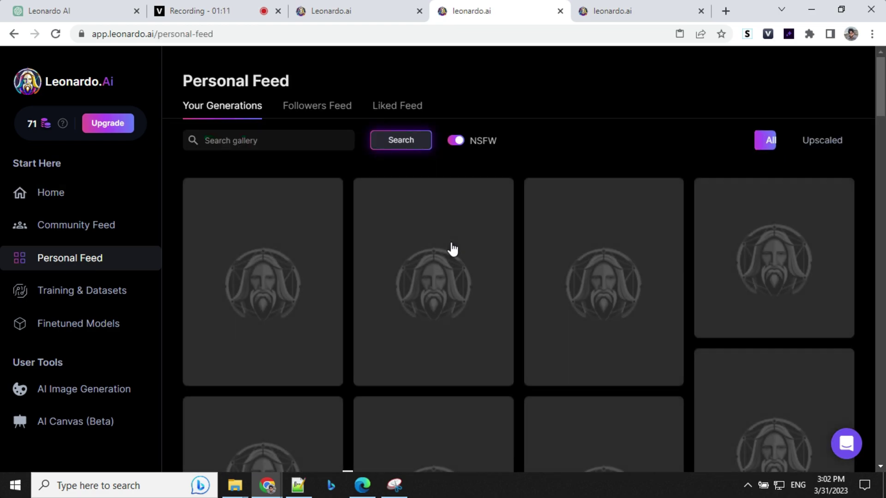
pyautogui.scroll(-15, 484, 332)
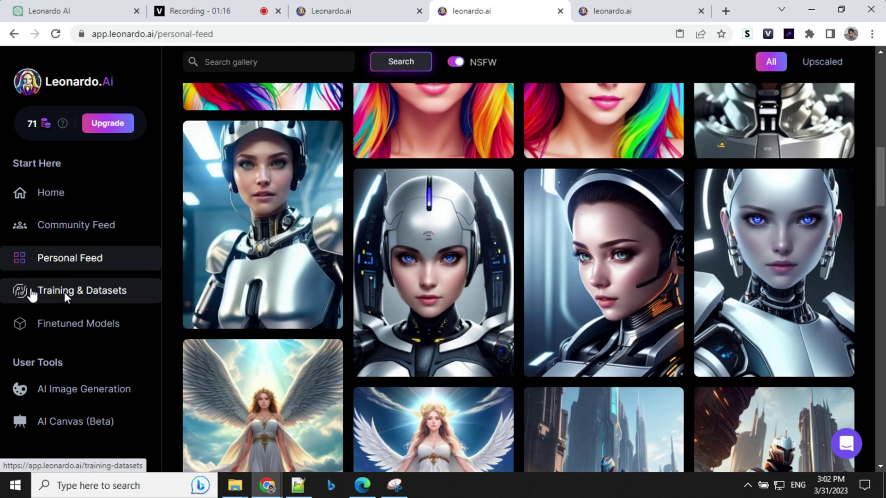
pyautogui.click(68, 295)
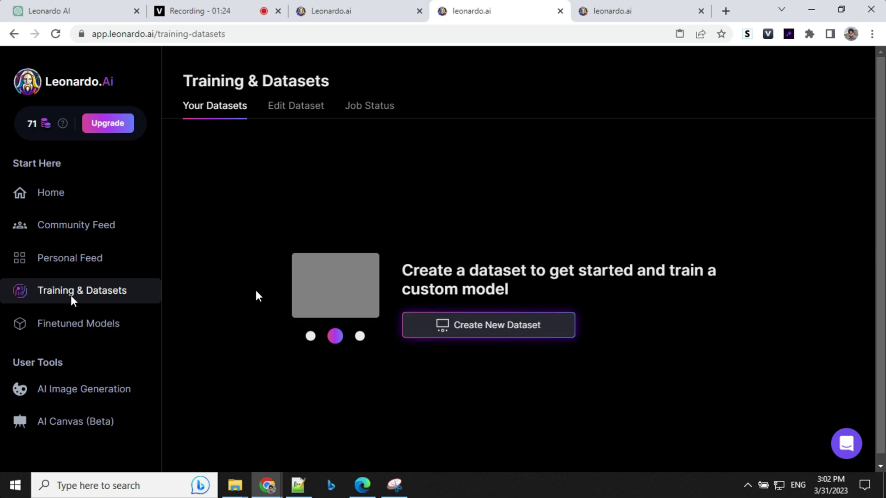
# Browse the Platform Models under Finetuned Models, then switch to Community Models.
pyautogui.click(44, 329)
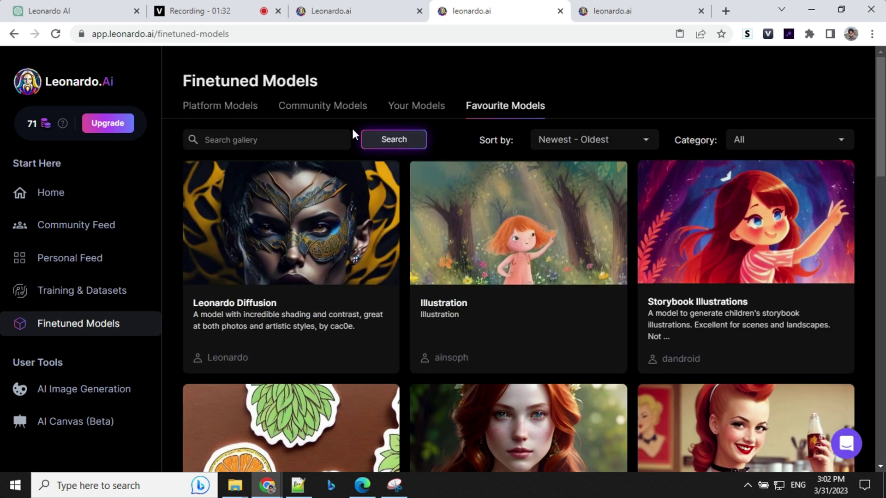
pyautogui.click(234, 106)
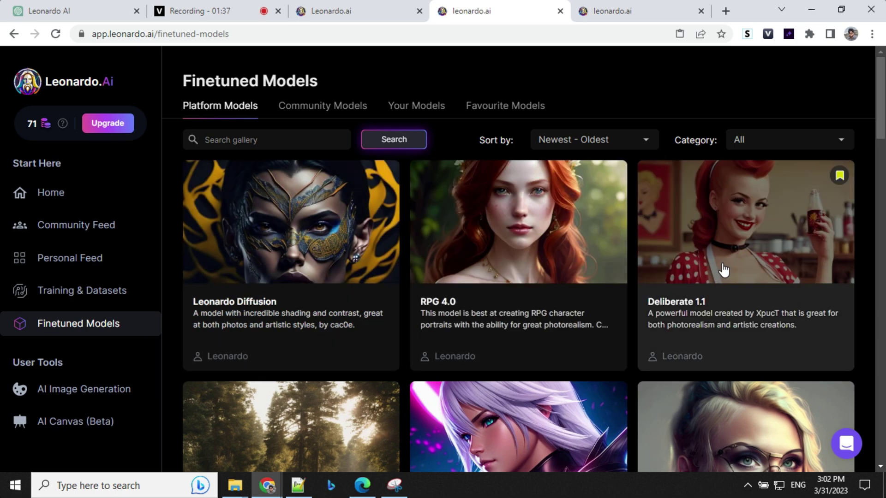
pyautogui.scroll(-10, 724, 270)
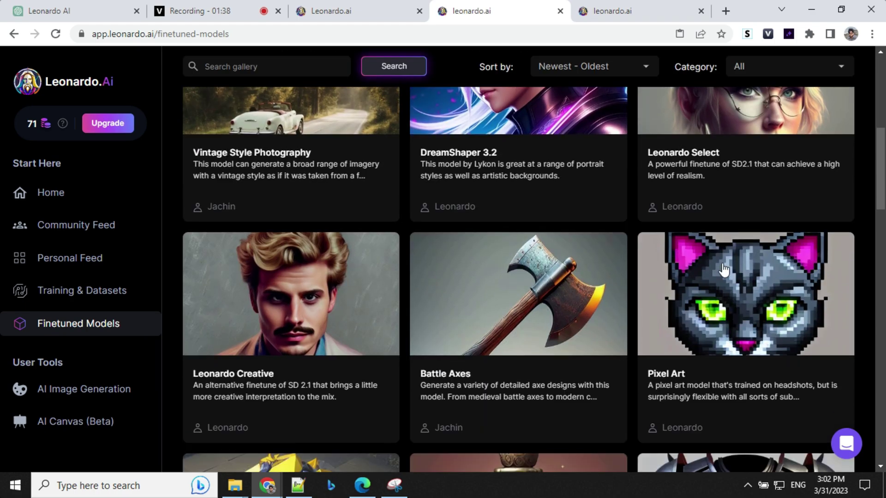
pyautogui.scroll(-2, 505, 297)
pyautogui.scroll(-5, 735, 292)
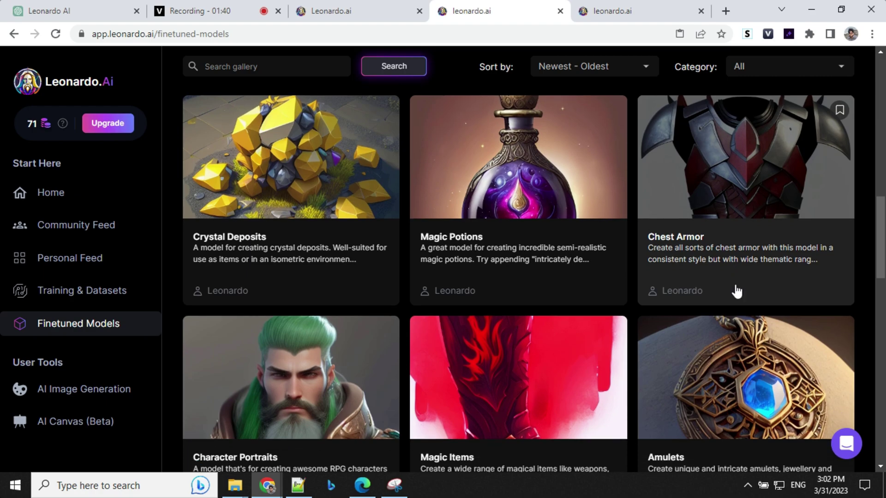
pyautogui.scroll(-3, 533, 314)
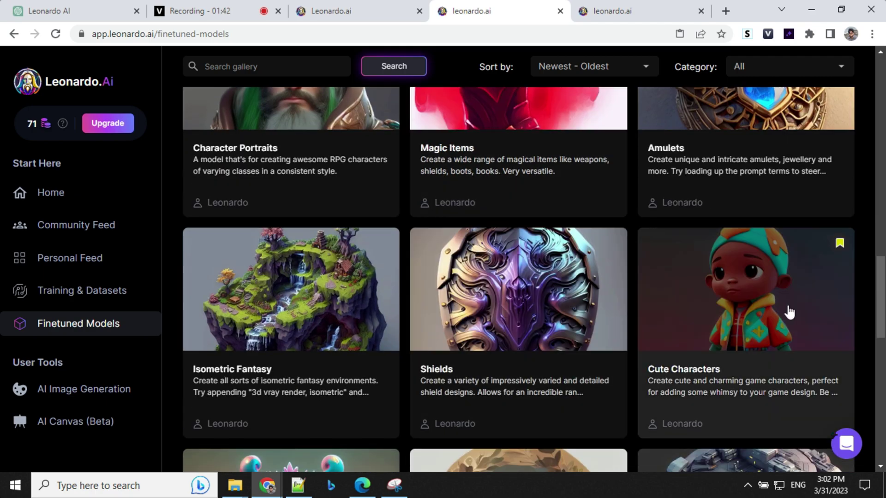
pyautogui.scroll(7, 788, 312)
pyautogui.scroll(10, 788, 313)
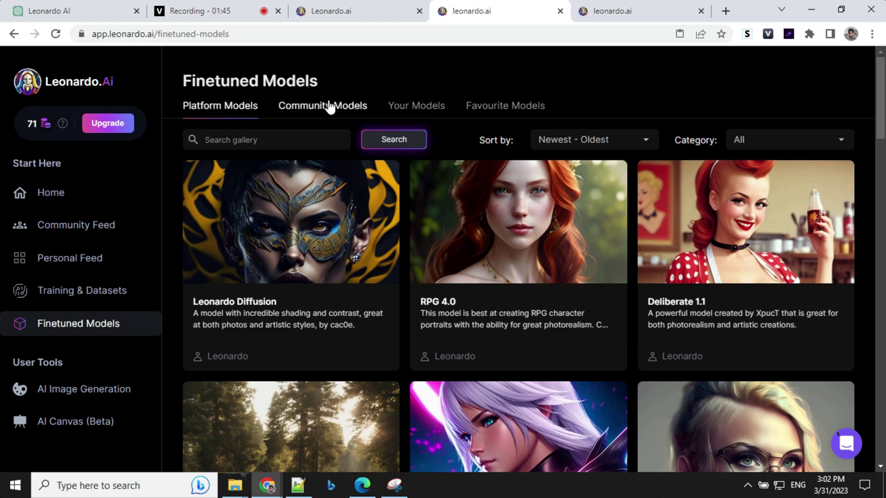
pyautogui.click(330, 108)
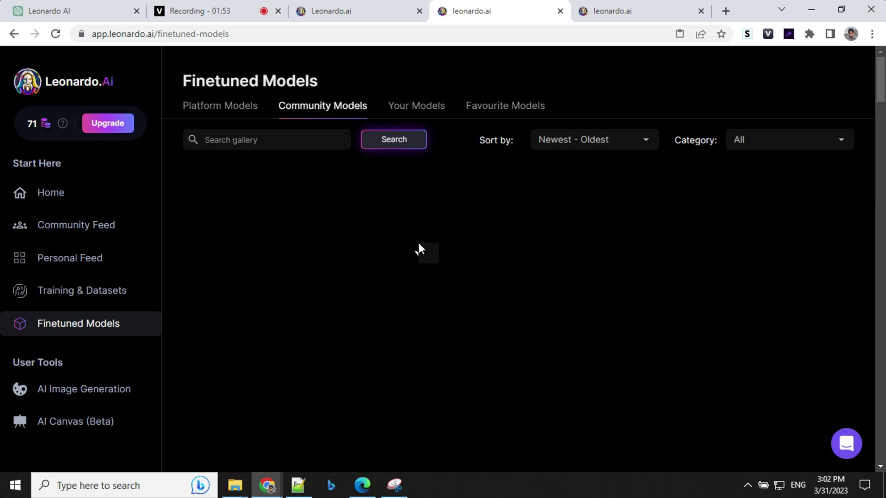
# Open the Little Heroes community model's details and generate with it.
pyautogui.scroll(-10, 482, 281)
pyautogui.scroll(-9, 482, 281)
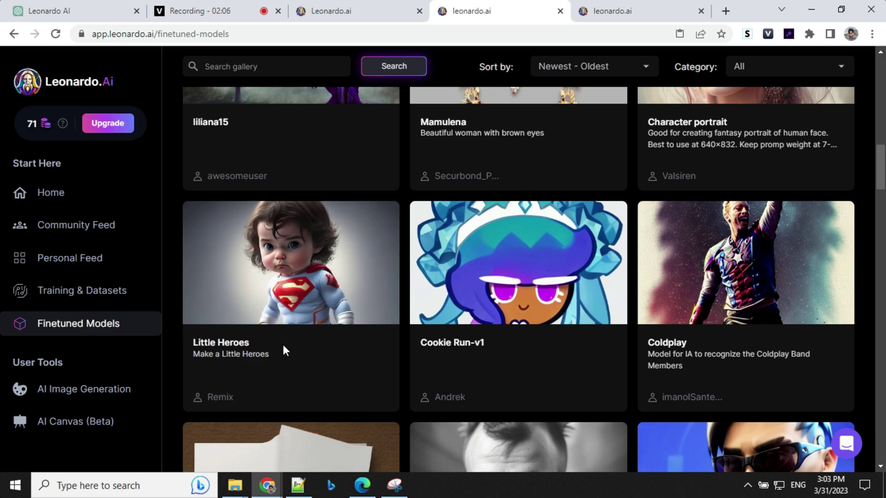
pyautogui.click(283, 346)
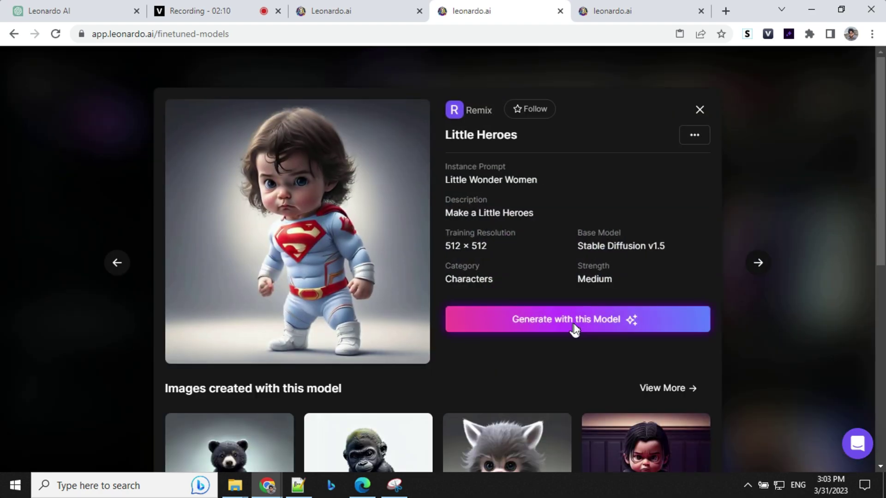
pyautogui.click(574, 322)
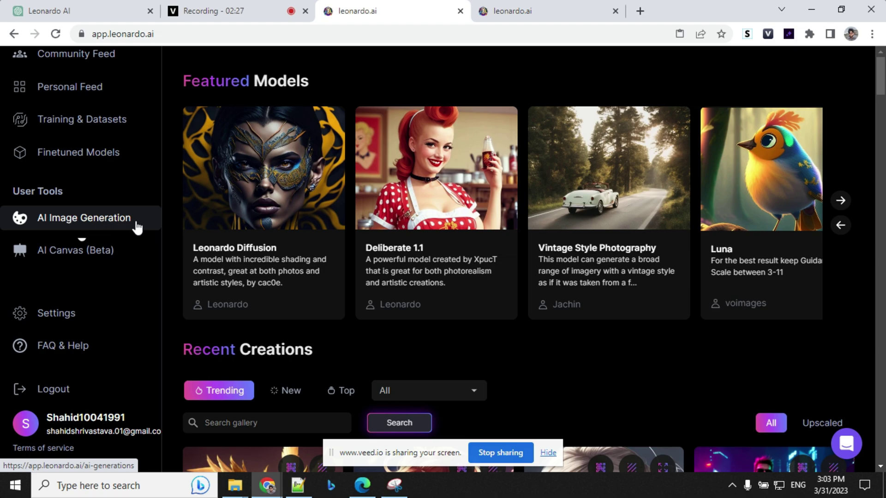
# Review the image generation sidebar settings, keeping the aspect ratio at 1:1.
pyautogui.click(97, 222)
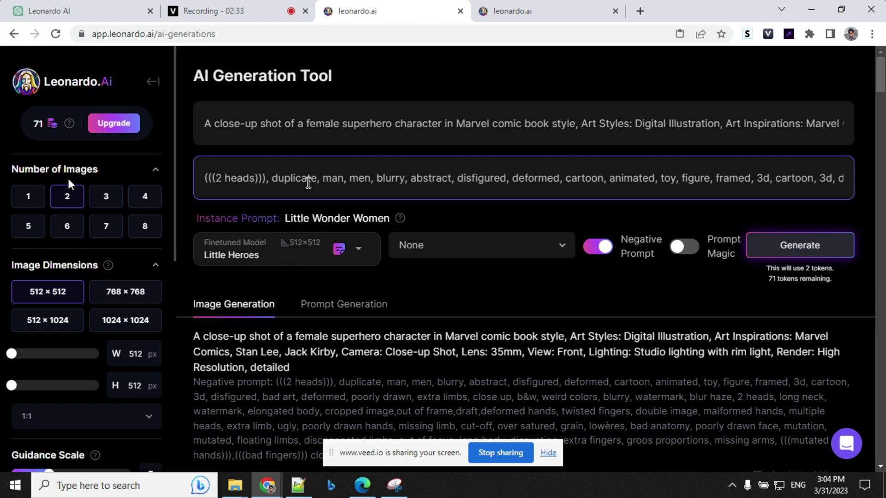
pyautogui.scroll(-4, 95, 310)
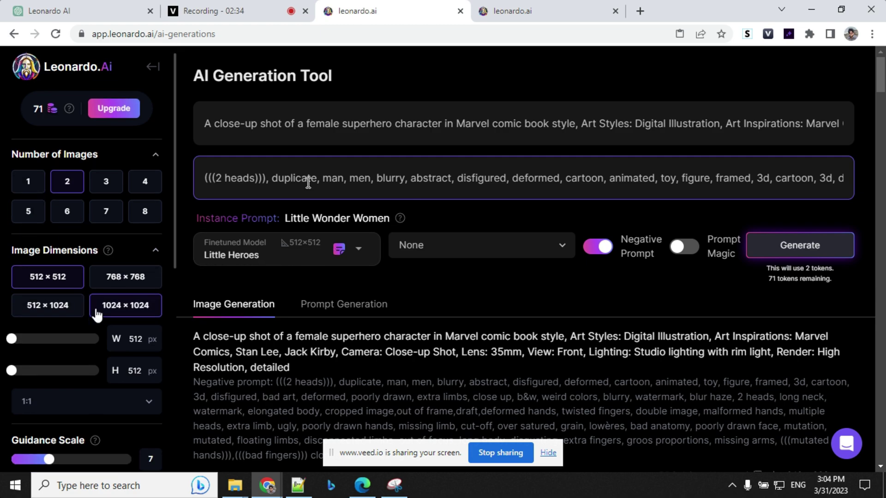
pyautogui.click(142, 226)
pyautogui.click(59, 253)
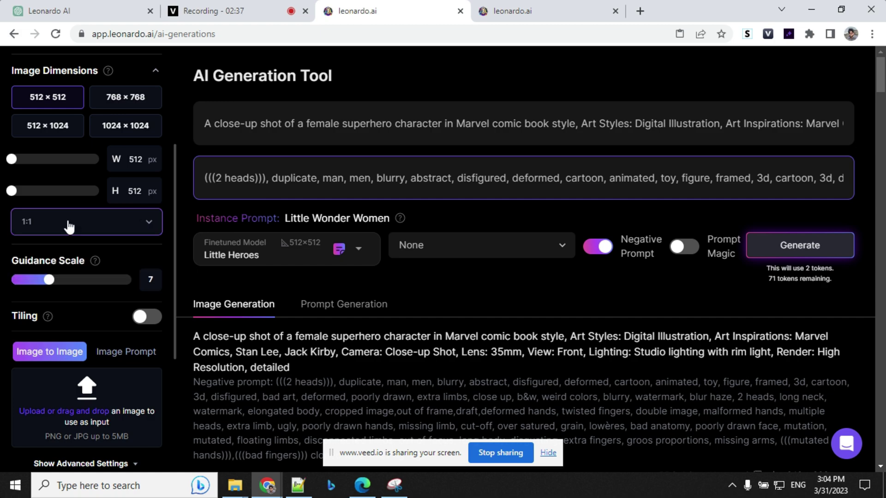
pyautogui.scroll(-2, 97, 297)
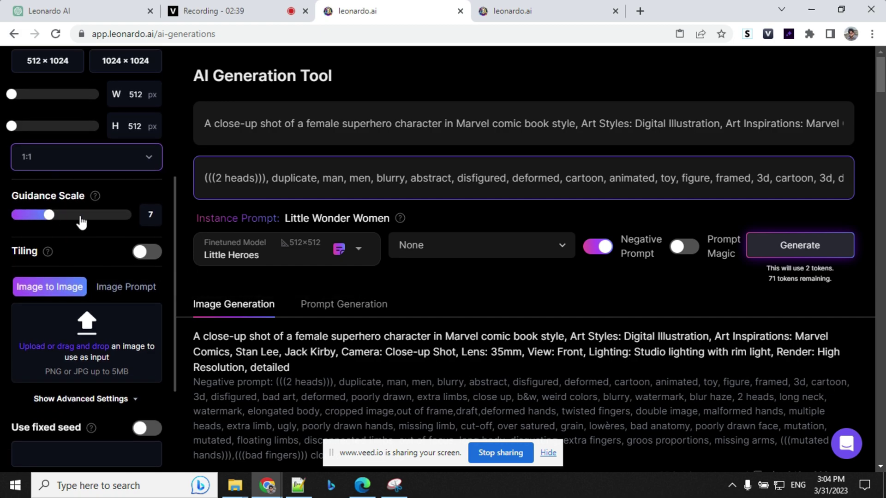
pyautogui.scroll(-3, 81, 222)
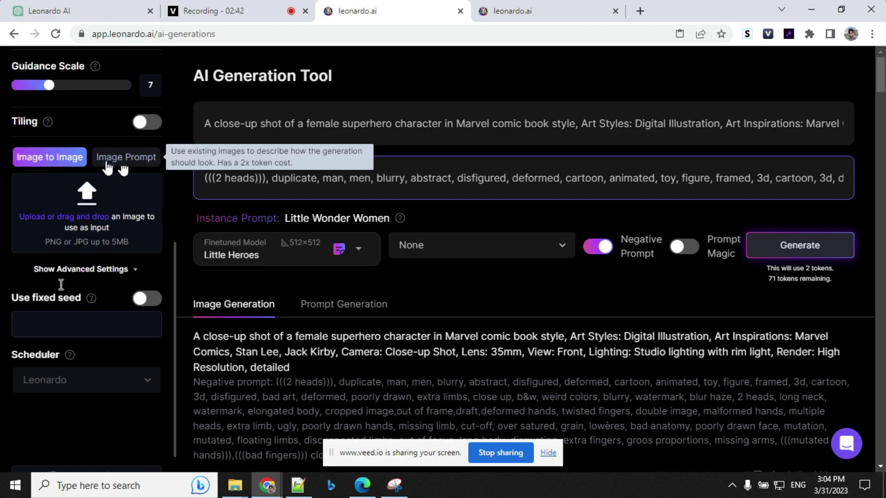
pyautogui.scroll(-1, 65, 305)
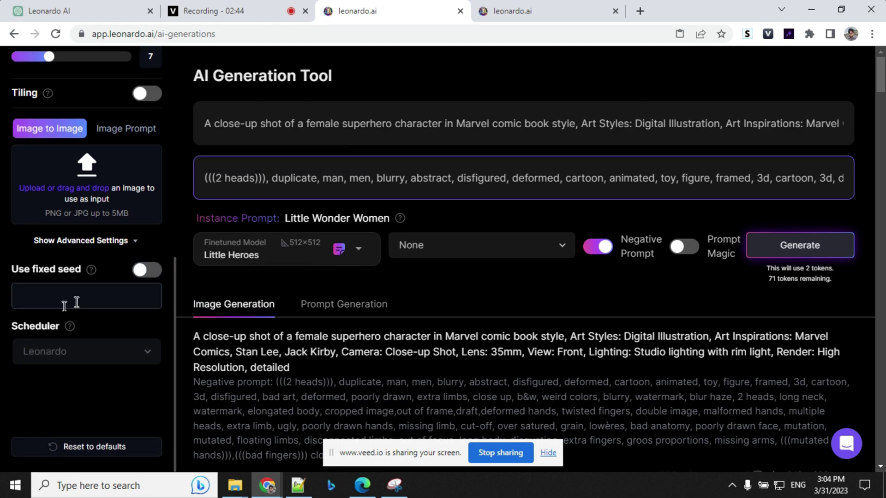
pyautogui.scroll(5, 113, 297)
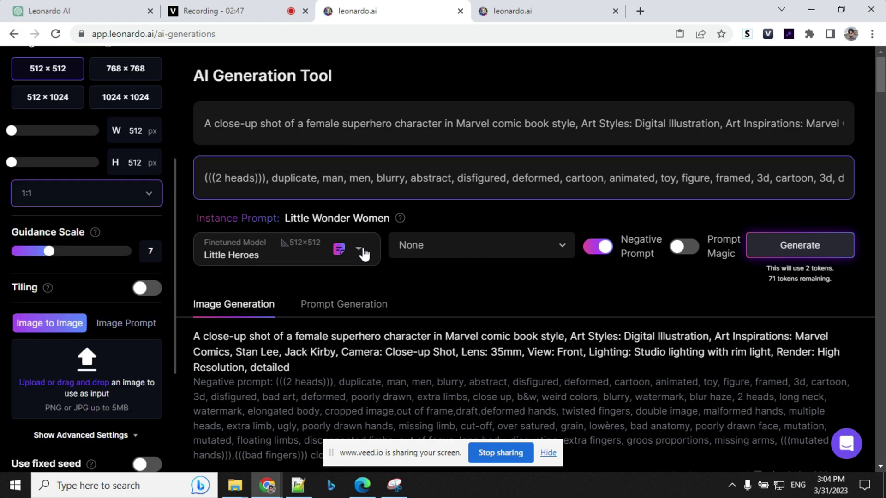
# Select the RPG 4.0 finetuned model and apply Leonardo Style.
pyautogui.click(358, 249)
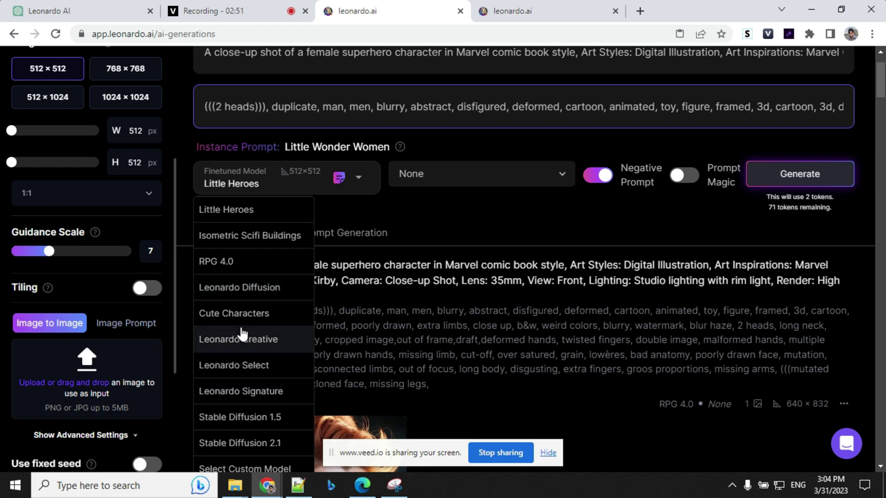
pyautogui.scroll(-3, 243, 338)
pyautogui.scroll(1, 243, 338)
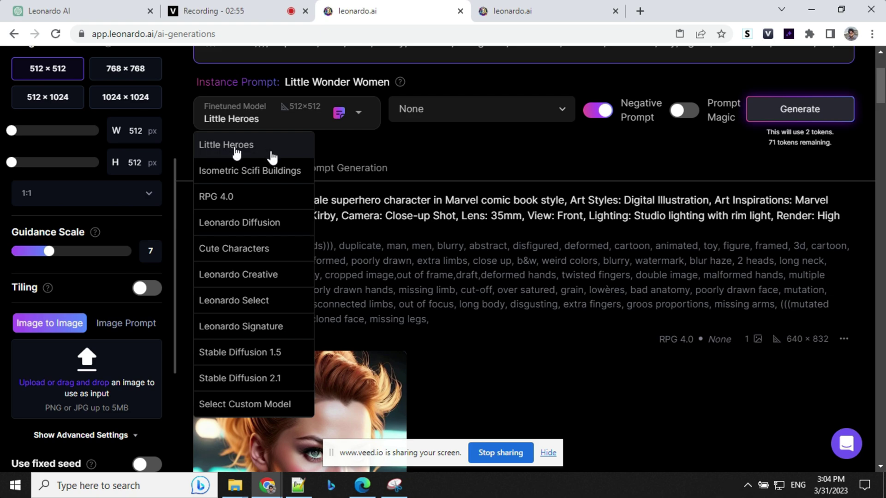
pyautogui.click(227, 196)
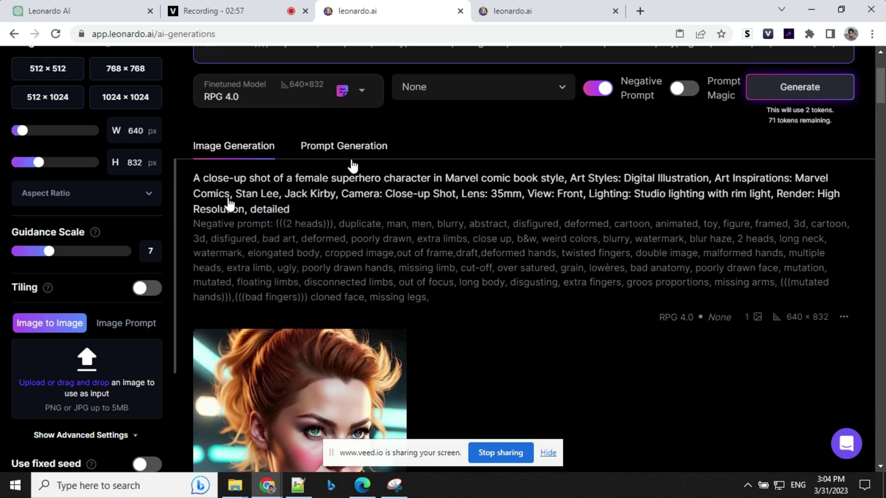
pyautogui.scroll(3, 352, 165)
pyautogui.click(554, 232)
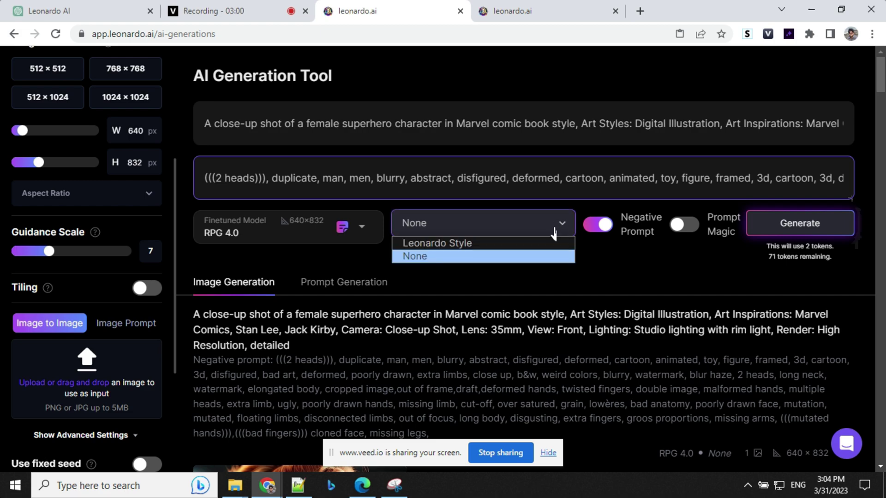
pyautogui.click(470, 242)
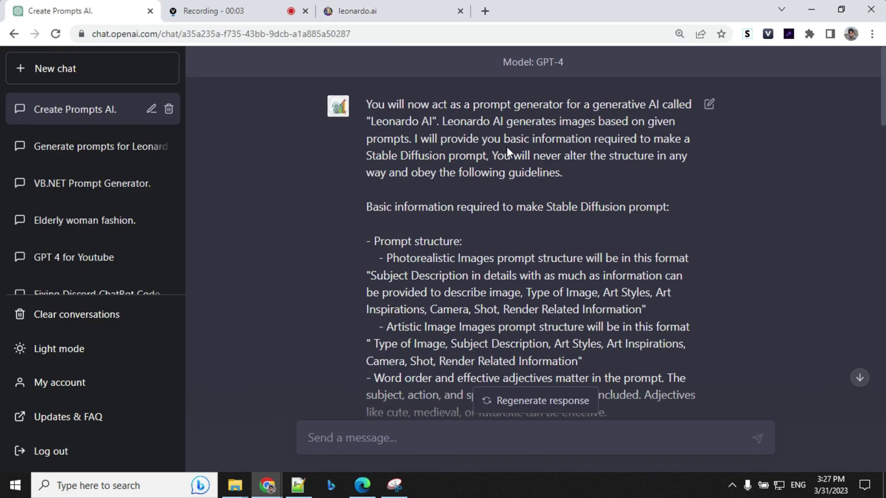
# Copy ChatGPT's Photorealistic Image prompt and return to the Leonardo.Ai generation page.
pyautogui.moveTo(885, 100); pyautogui.dragTo(873, 384)
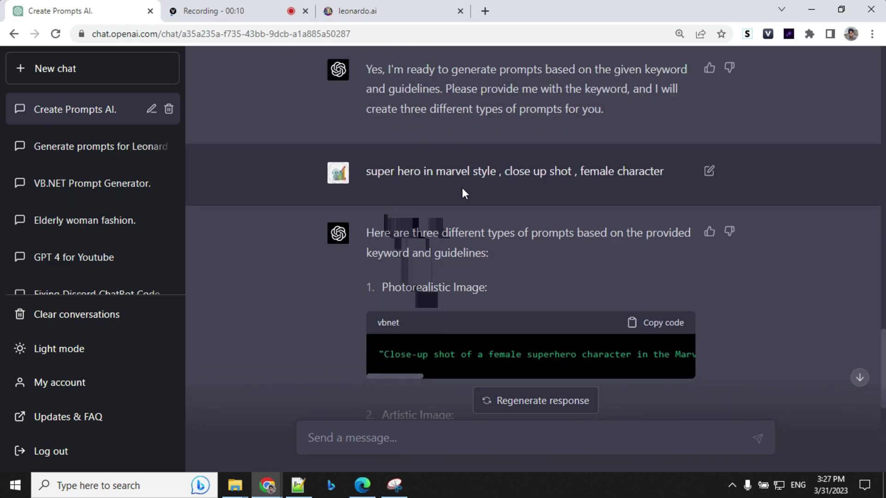
pyautogui.scroll(-3, 687, 206)
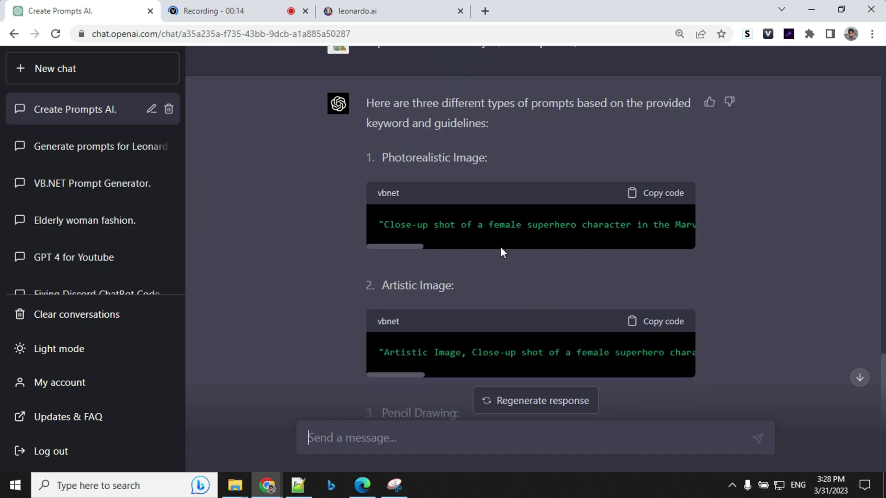
pyautogui.scroll(-3, 530, 282)
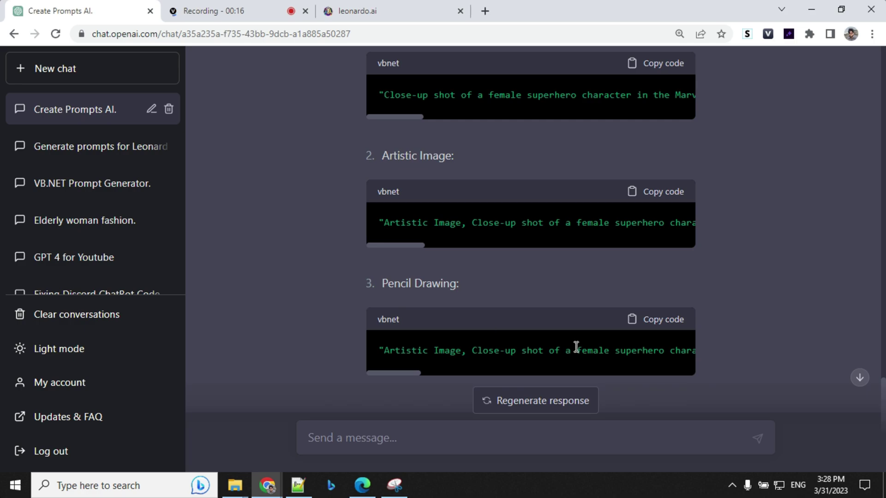
pyautogui.scroll(3, 455, 254)
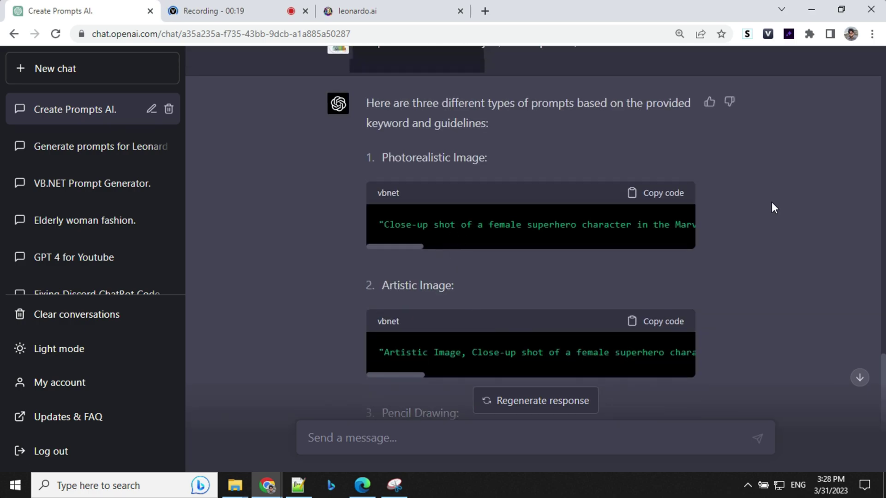
pyautogui.click(674, 195)
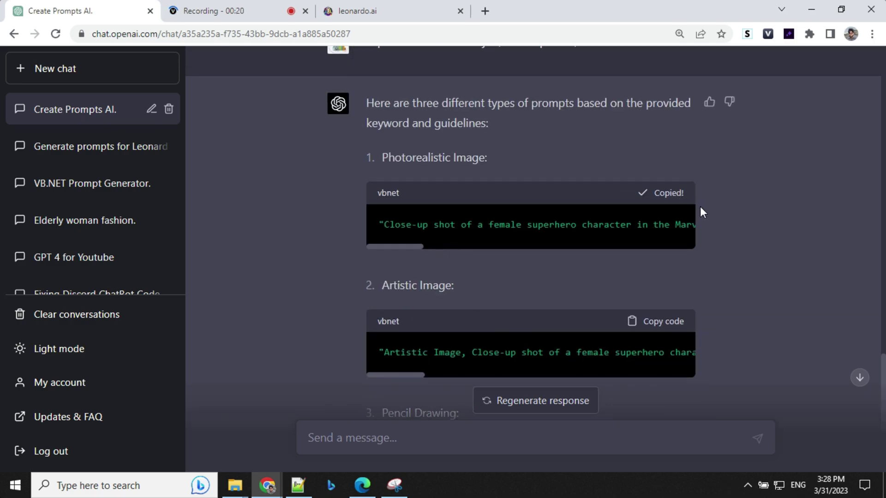
pyautogui.click(416, 18)
# Paste the photorealistic prompt into the prompt box and remove its leading quote mark.
pyautogui.click(267, 133)
pyautogui.hotkey('ctrl', 'v')
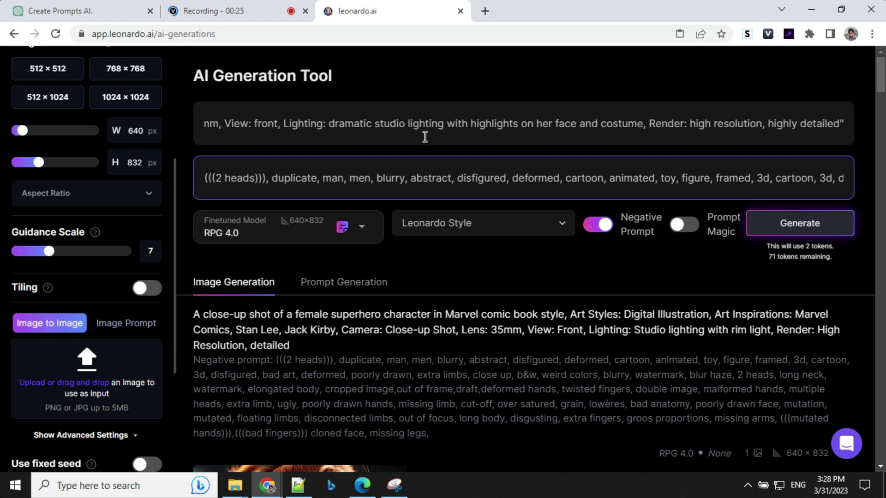
pyautogui.hotkey('ctrl', 'a')
pyautogui.click(208, 123)
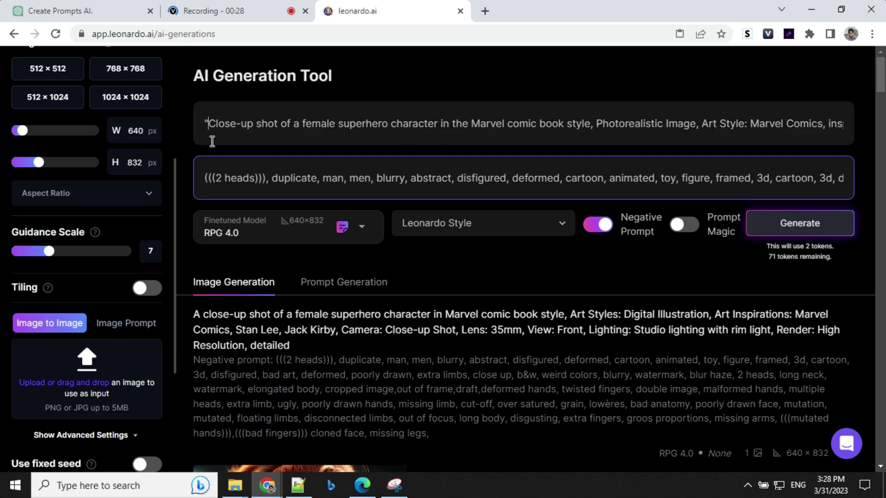
pyautogui.press('BackSpace')
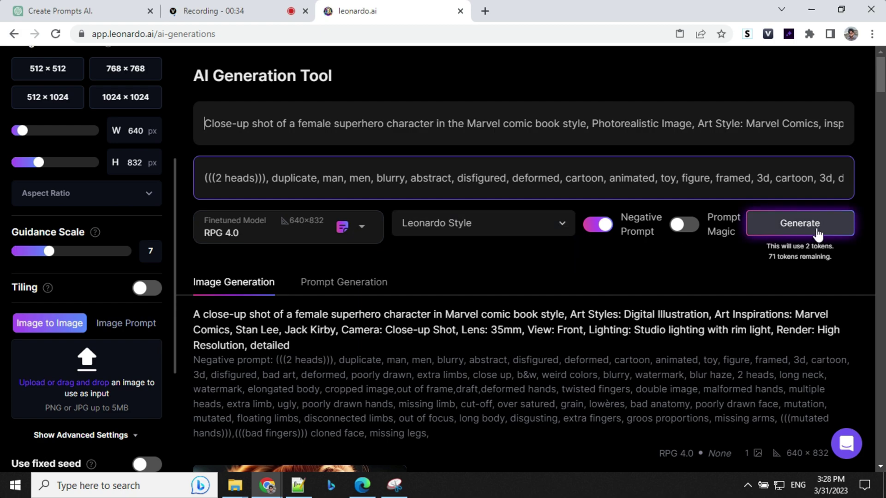
# Generate two colour superhero portraits from the photorealistic prompt.
pyautogui.scroll(3, 119, 198)
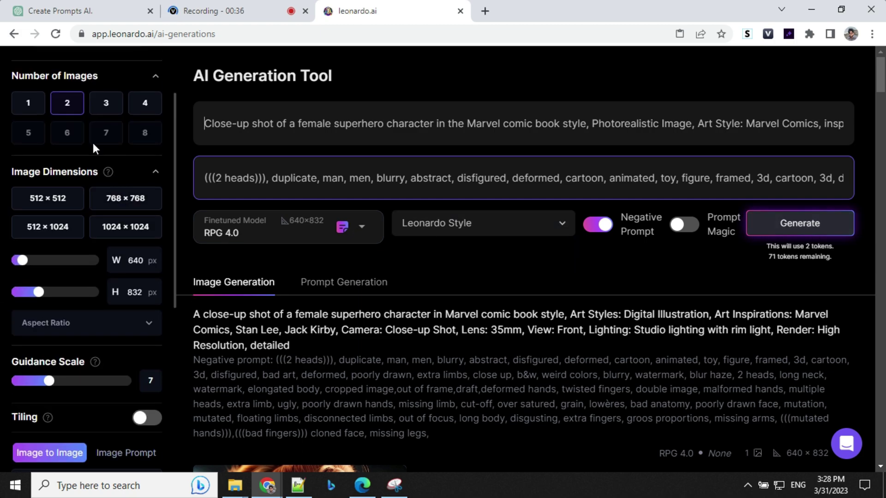
pyautogui.click(792, 223)
pyautogui.scroll(-7, 779, 295)
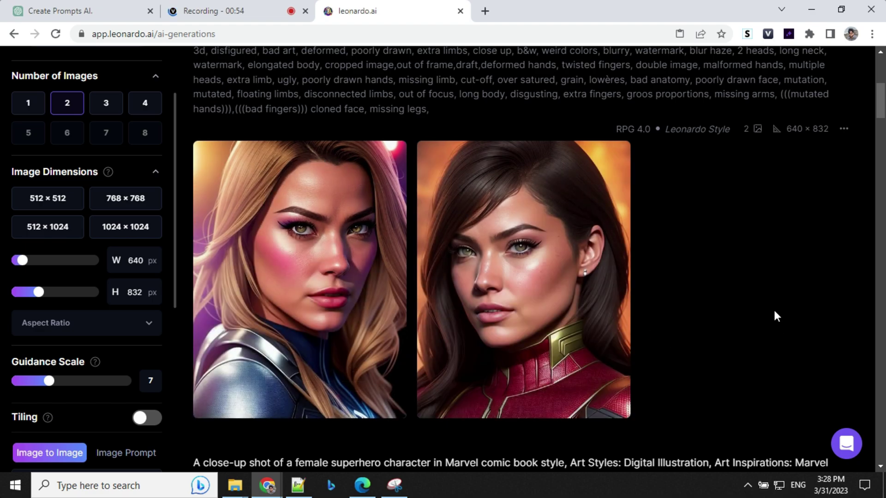
pyautogui.scroll(1, 827, 320)
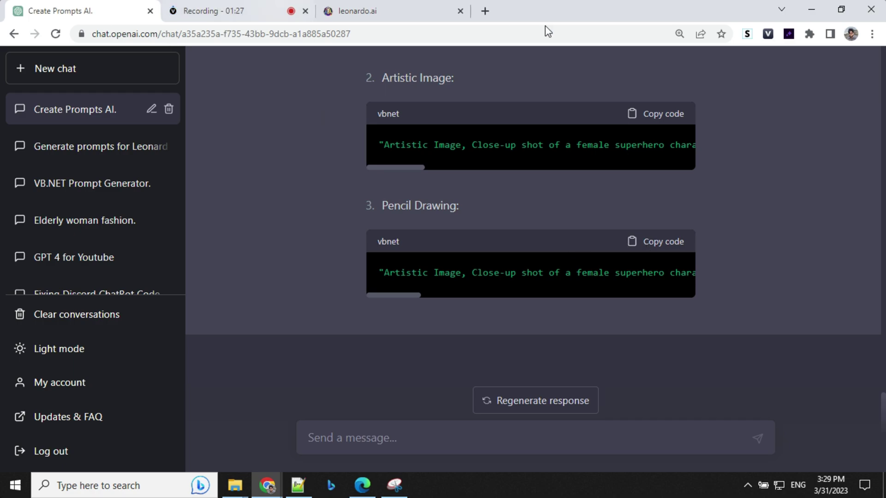
# Replace the prompt with the pencil drawing prompt and generate two images.
pyautogui.hotkey('ctrl', 'shift', 'Tab')
pyautogui.scroll(2, 572, 258)
pyautogui.tripleClick(361, 125)
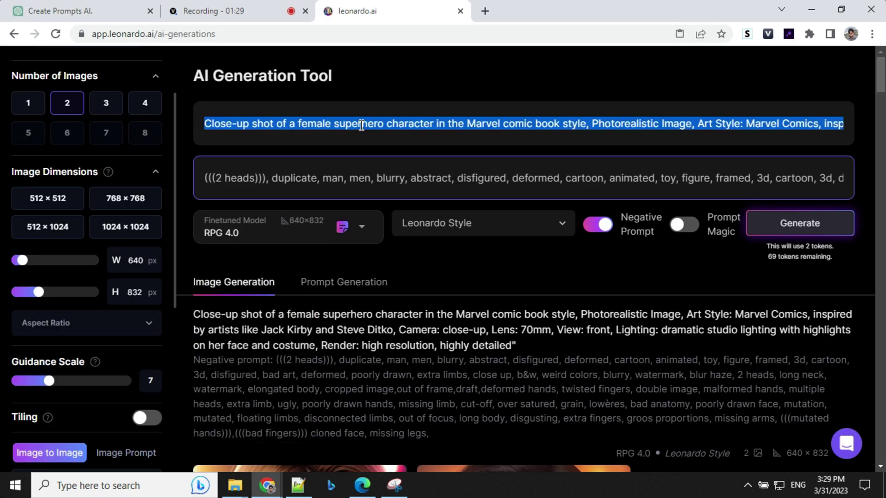
pyautogui.write('Close-up shot of a female superhero character in the Marvel comic book style, Photorealistic Image, Art Style: Marvel Comics, inspired by artists like Jack Kirby and Steve Ditko, Camera: close-up, Lens: 70mm, View: front, Lighting: dramatic studio lighting with highlights on her face and costume, Render: high resolution, highly detailed"')
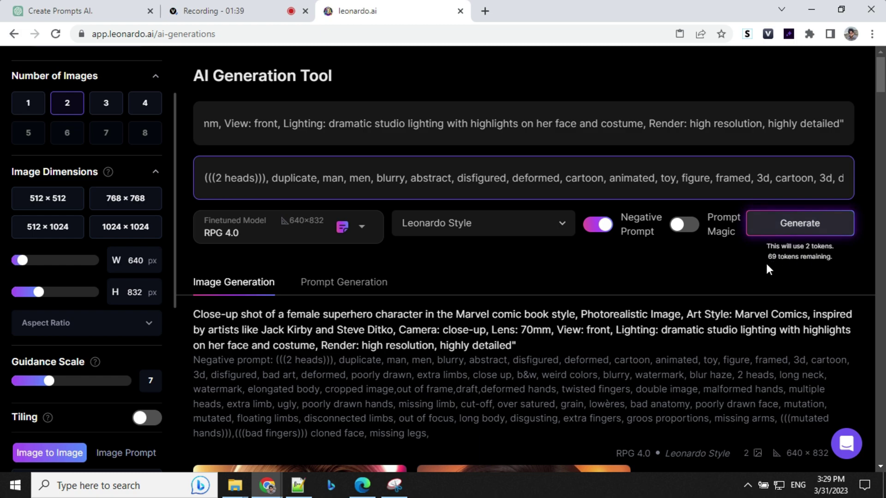
pyautogui.click(789, 231)
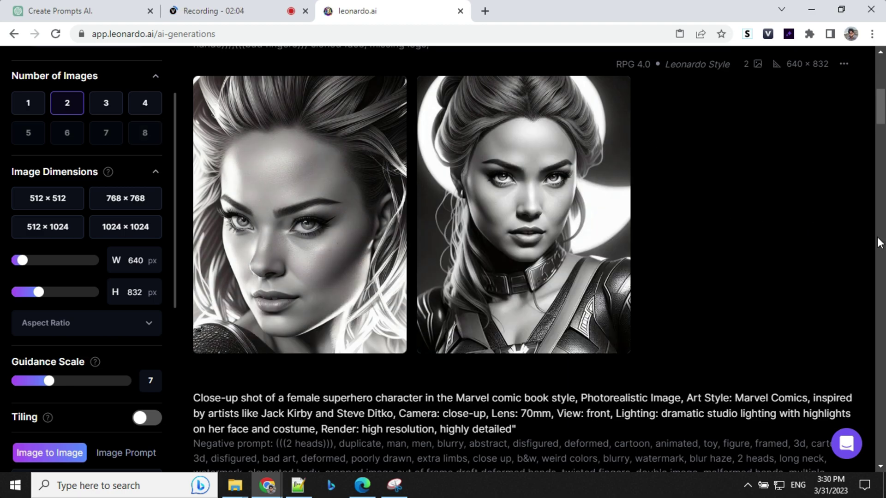
pyautogui.scroll(1, 720, 219)
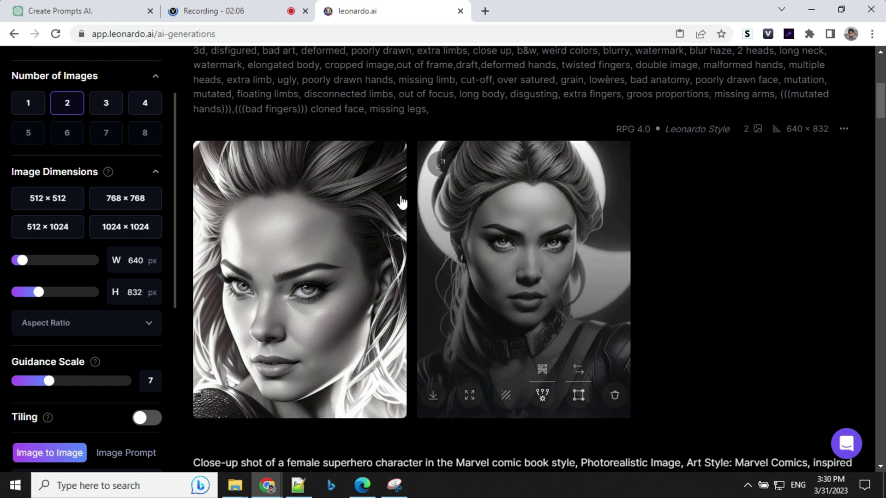
# Highlight the original keyword request in ChatGPT, then return to Leonardo.Ai's Personal Feed.
pyautogui.click(68, 3)
pyautogui.scroll(3, 701, 257)
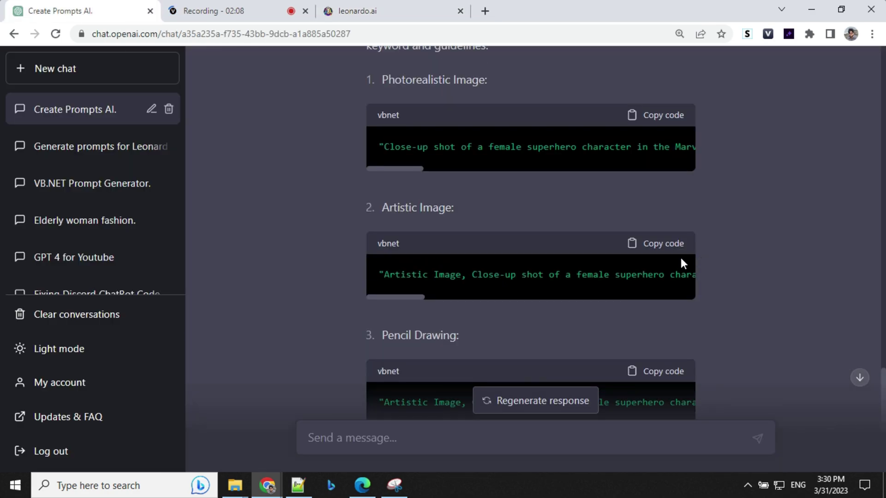
pyautogui.scroll(3, 527, 217)
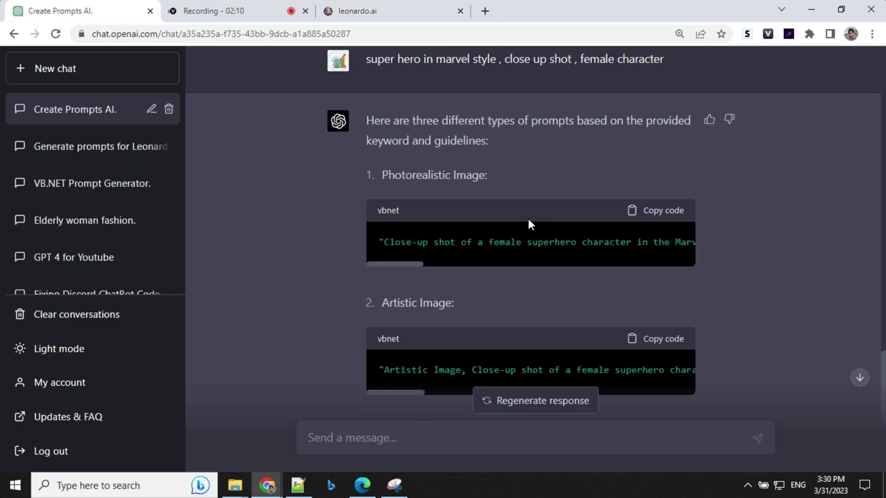
pyautogui.moveTo(370, 158); pyautogui.dragTo(611, 170)
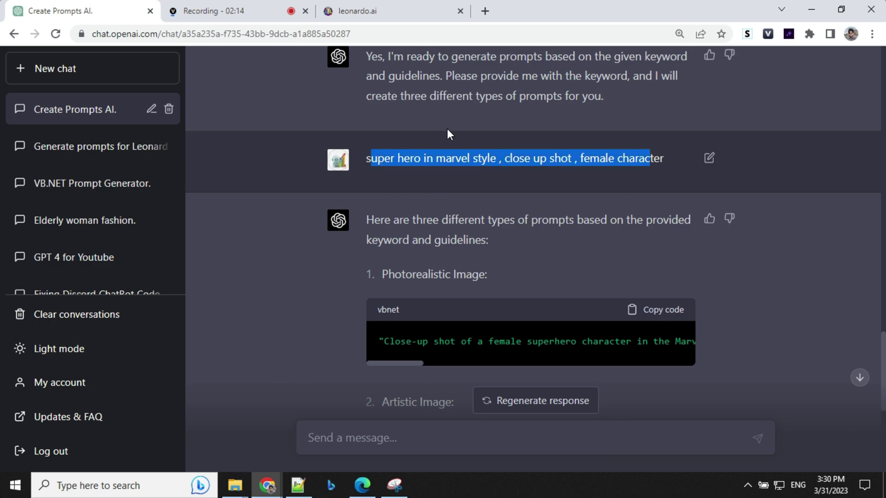
pyautogui.click(360, 10)
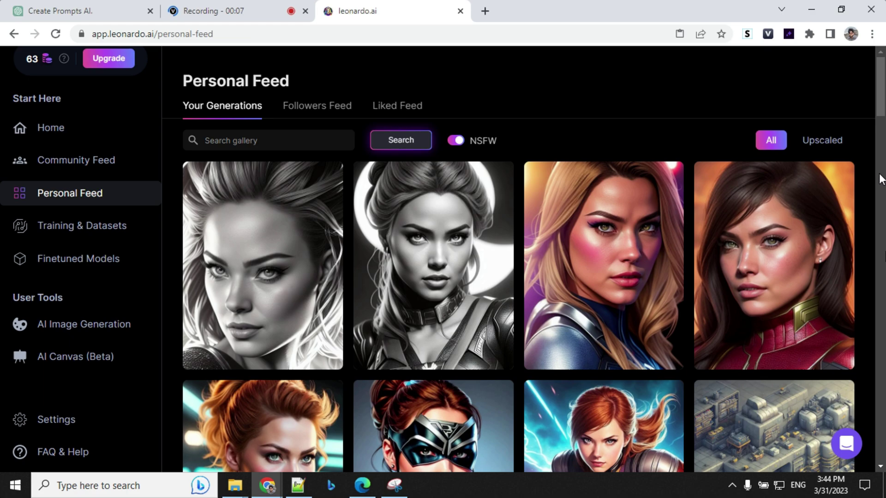
pyautogui.scroll(-5, 884, 125)
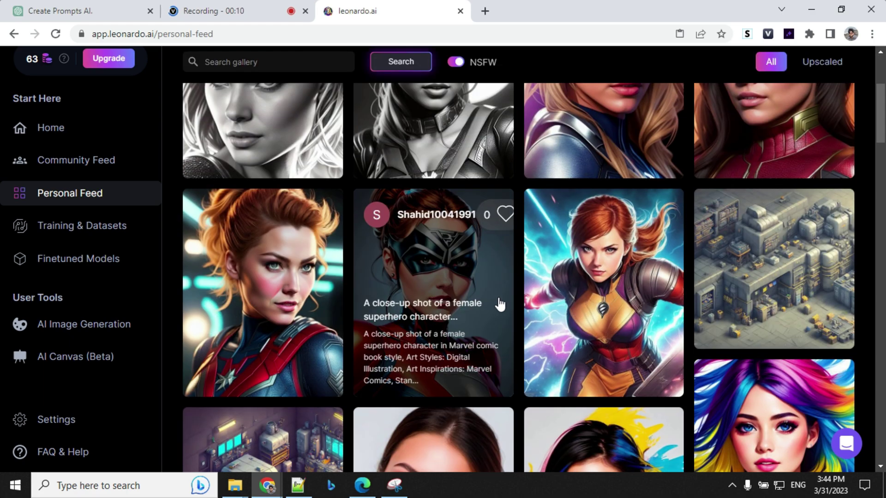
pyautogui.scroll(-1, 630, 330)
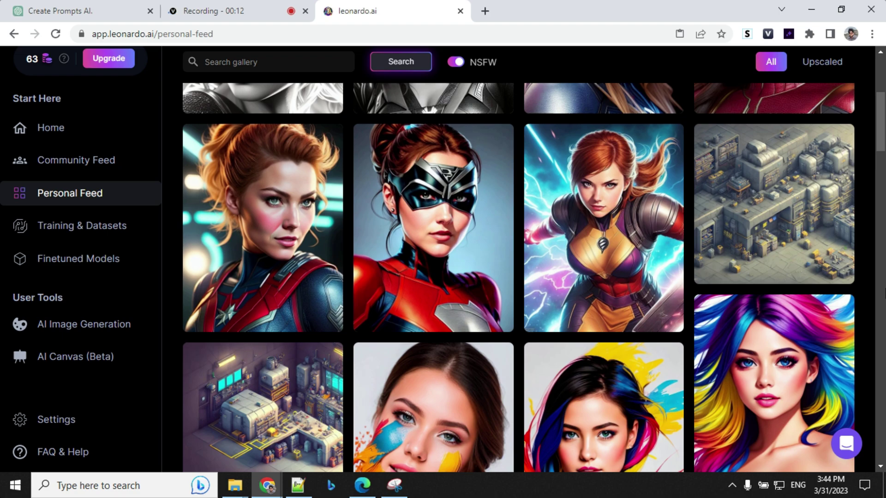
pyautogui.scroll(-4, 884, 291)
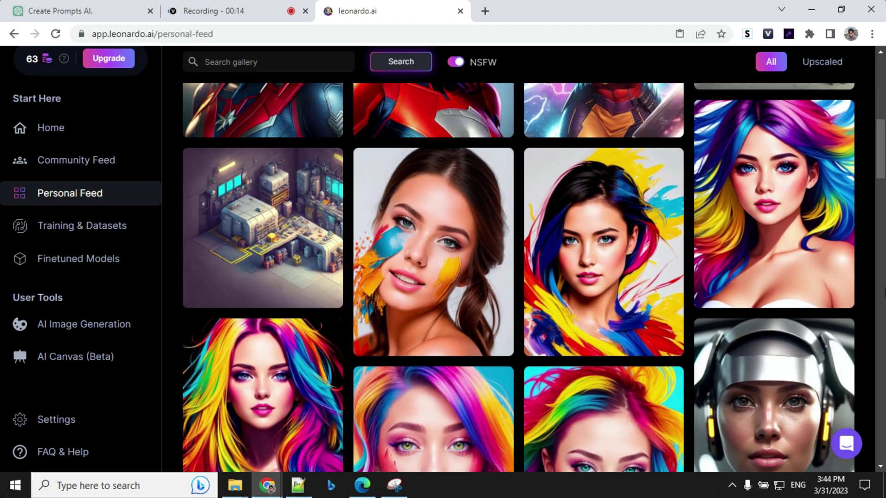
pyautogui.scroll(-4, 533, 277)
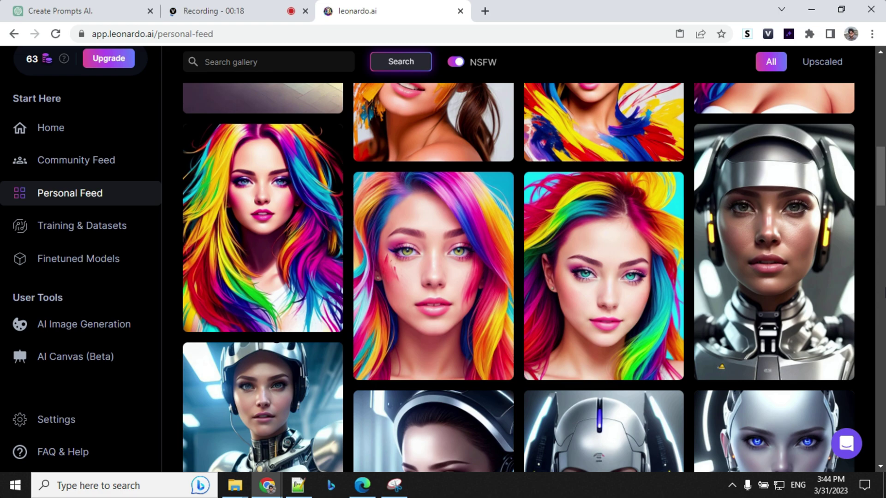
pyautogui.scroll(-5, 533, 277)
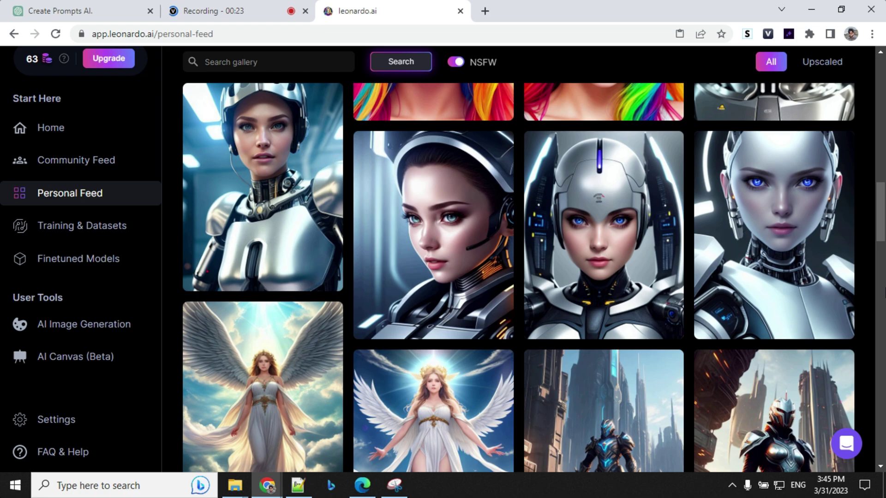
pyautogui.scroll(4, 858, 257)
pyautogui.scroll(-3, 783, 198)
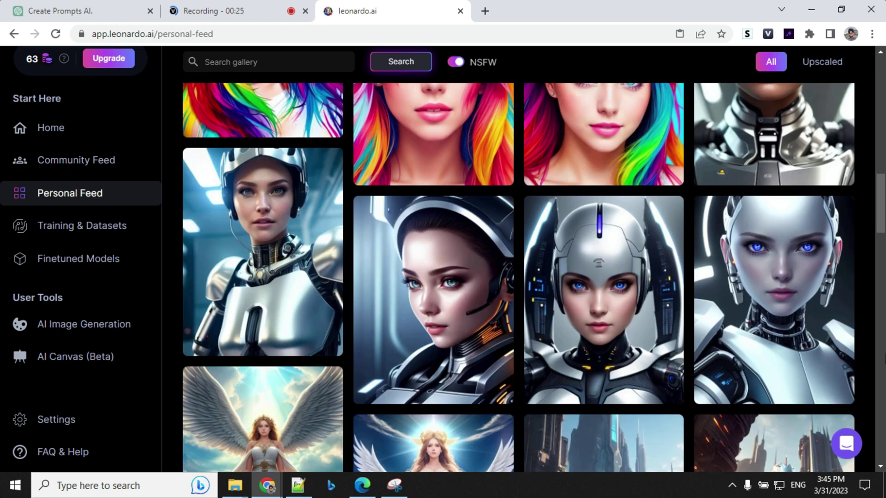
pyautogui.scroll(-5, 519, 277)
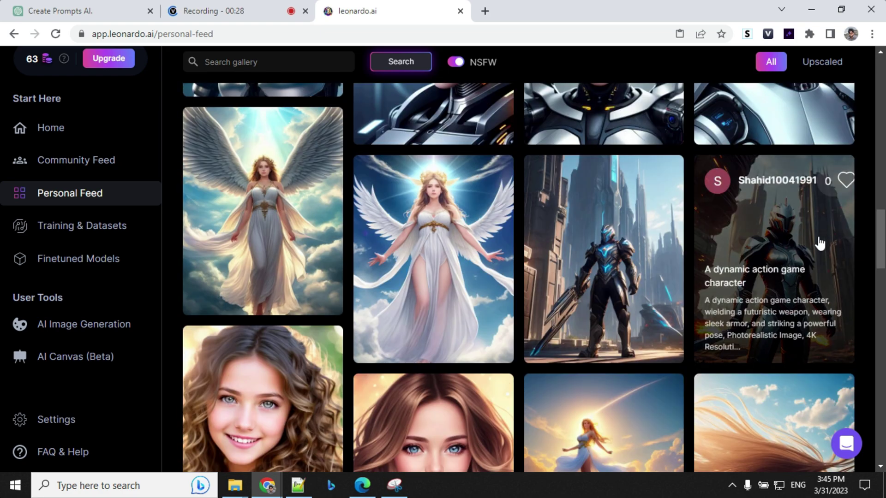
pyautogui.scroll(4, 850, 248)
pyautogui.scroll(9, 518, 277)
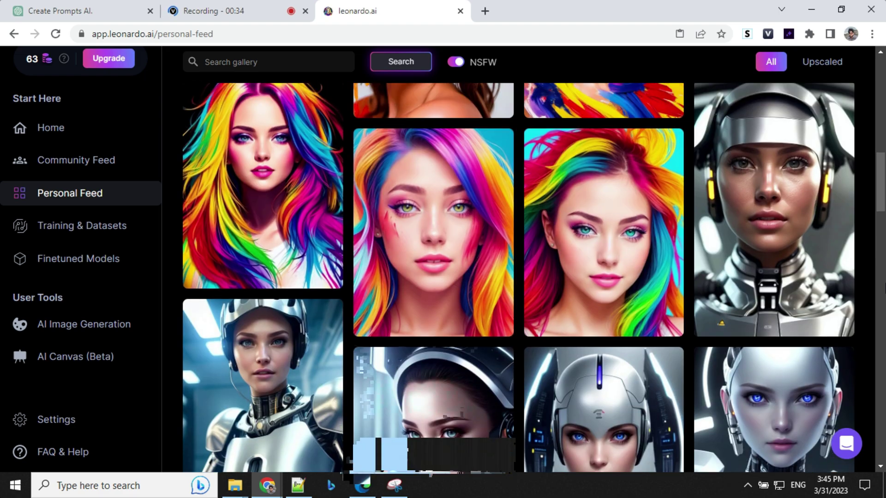
pyautogui.scroll(3, 519, 277)
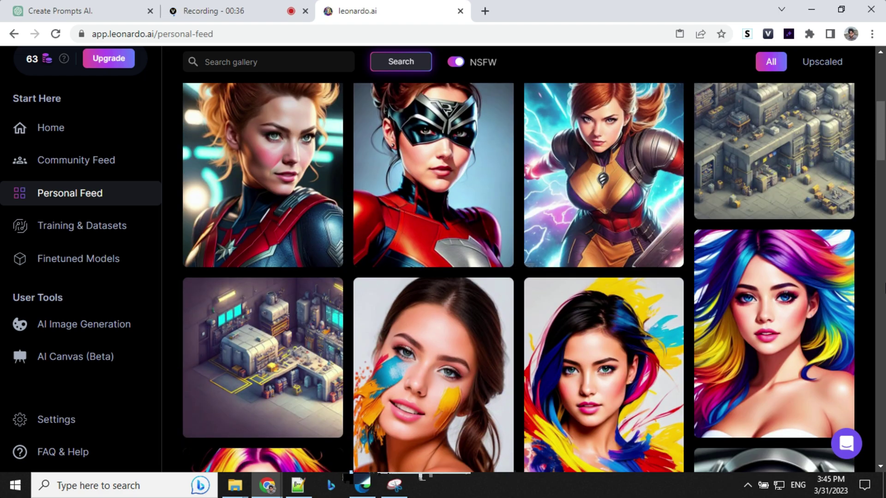